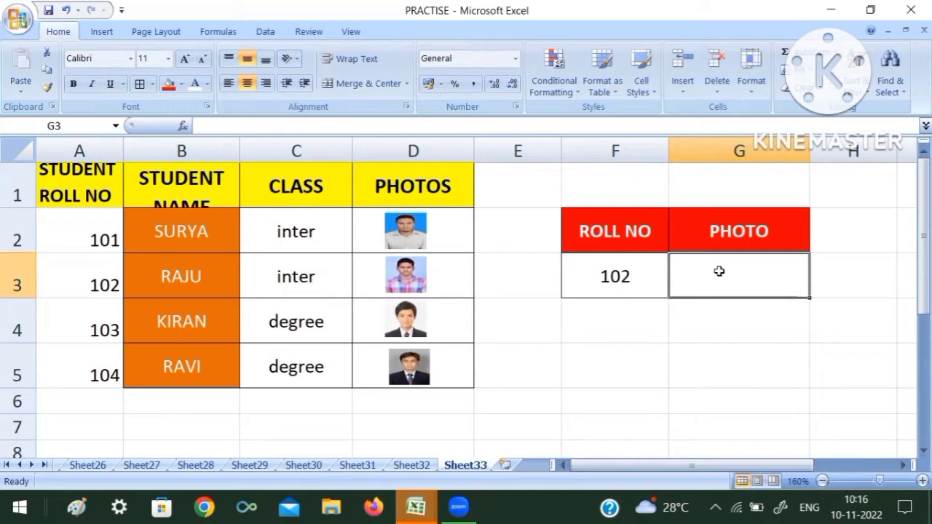
Step: Add list data validation to cell F3 using the roll numbers in $A$2:$A$5 as its source
click(722, 333)
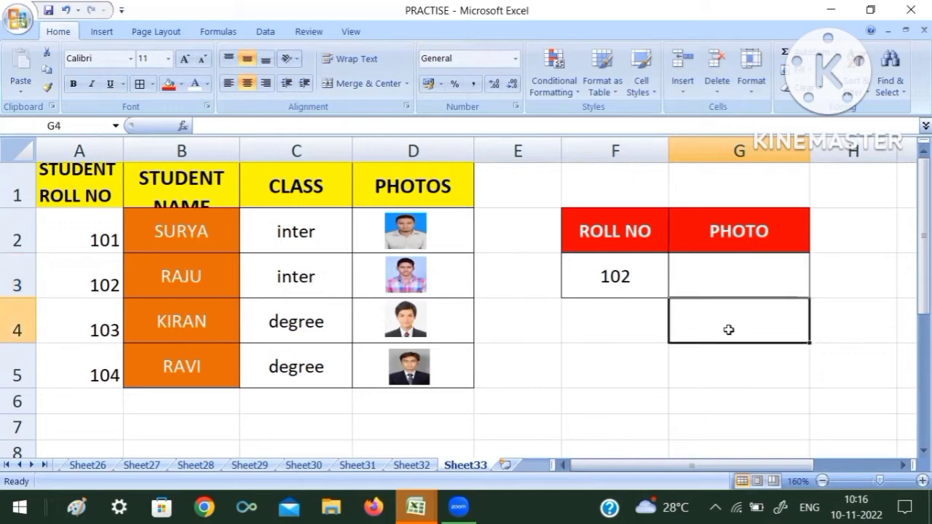
click(727, 283)
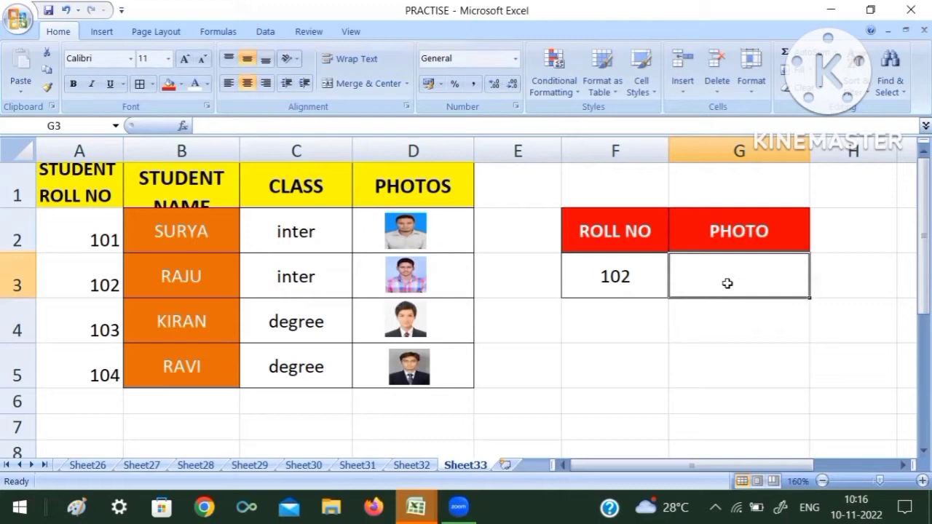
click(645, 283)
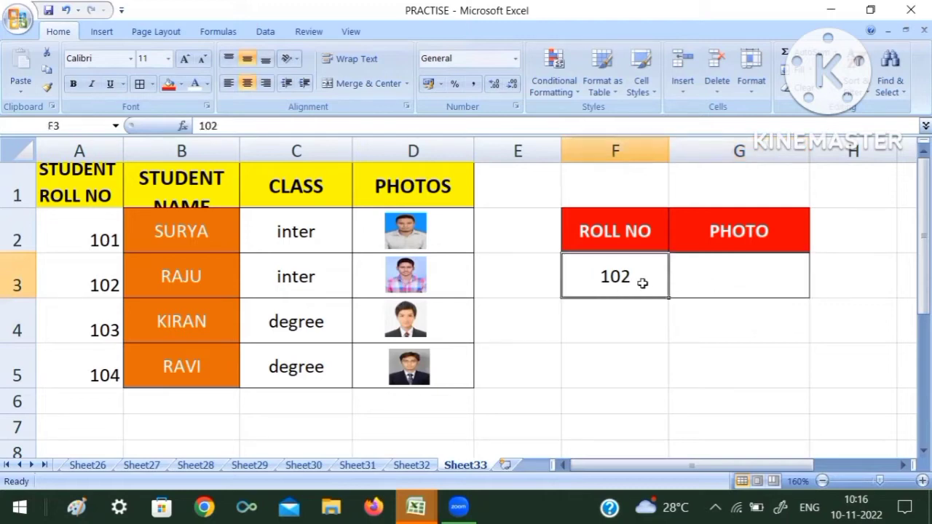
click(267, 33)
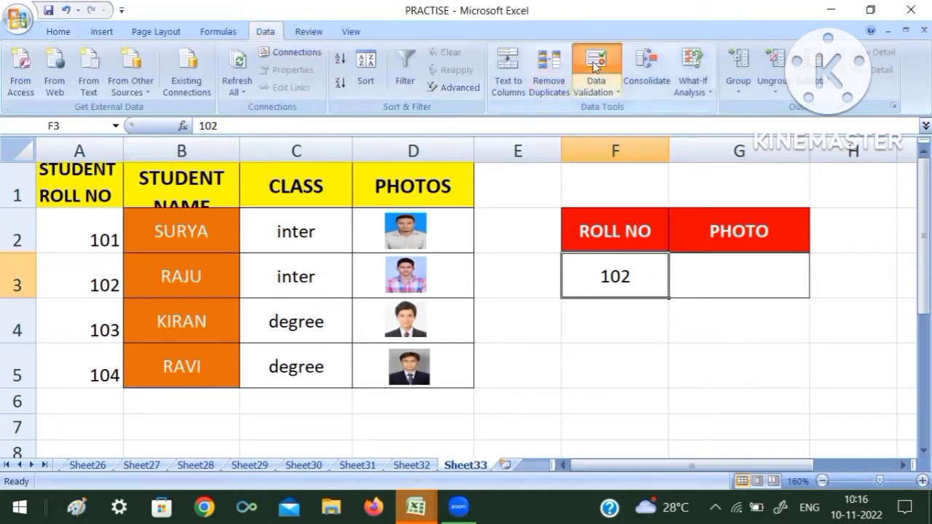
click(596, 64)
click(546, 147)
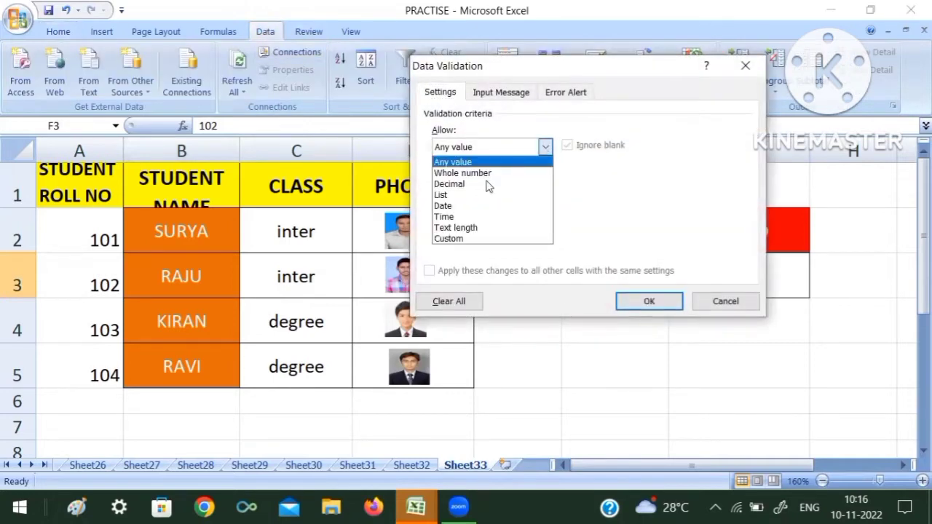
click(466, 194)
click(468, 215)
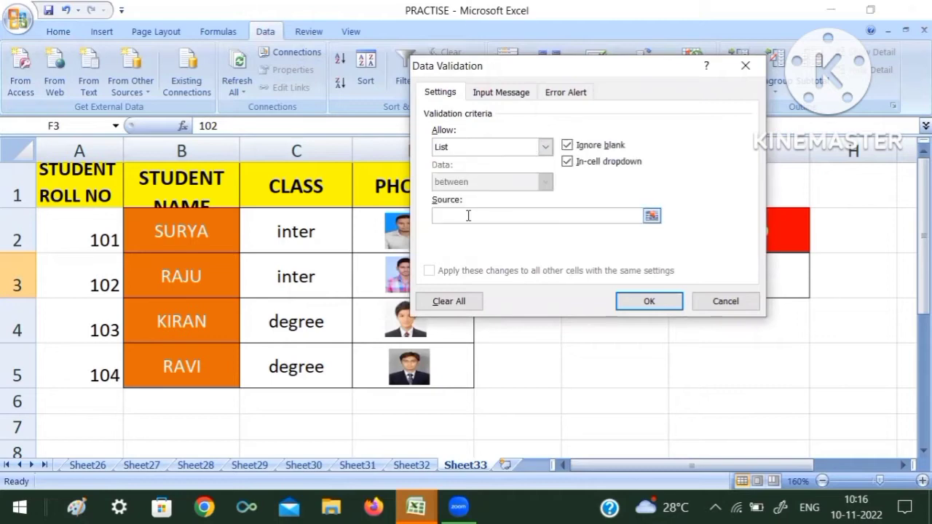
click(468, 216)
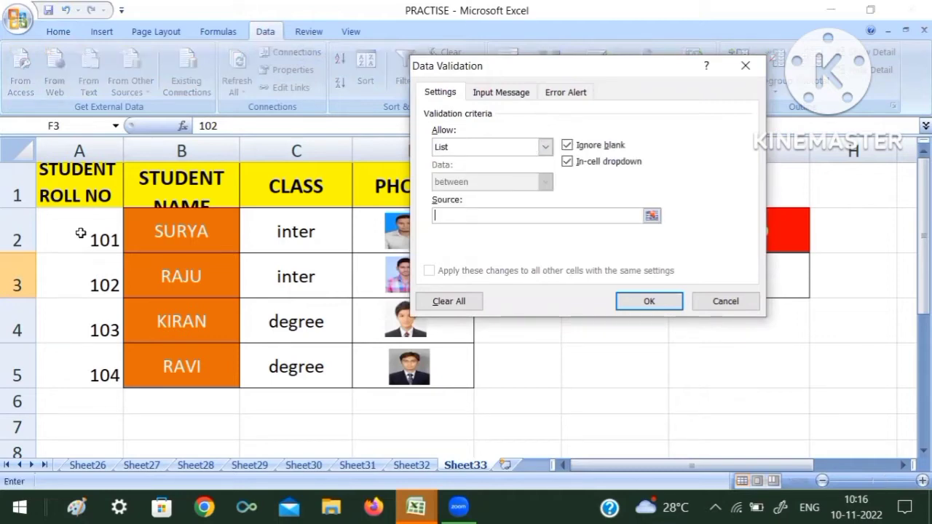
drag(80, 233, 88, 374)
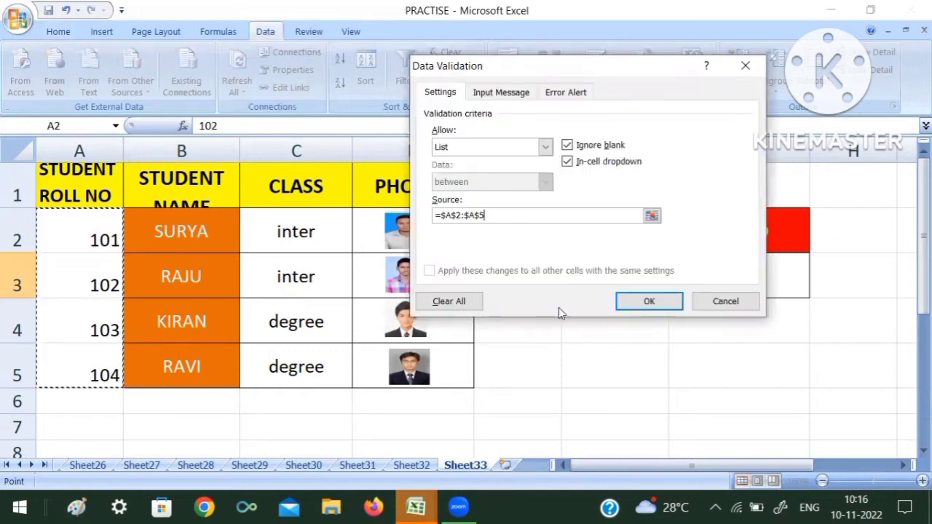
click(641, 303)
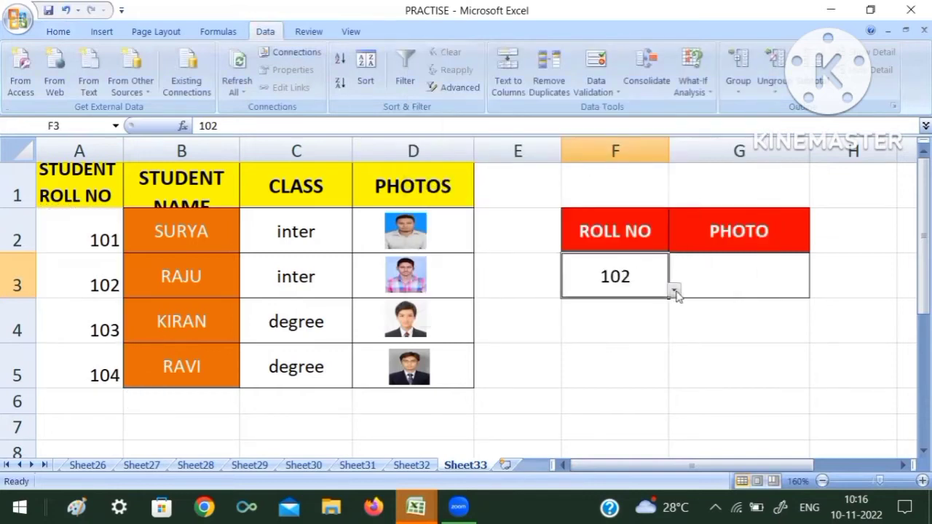
Step: Check the roll-number dropdown in F3 and widen column G slightly, leaving G3 selected
click(674, 289)
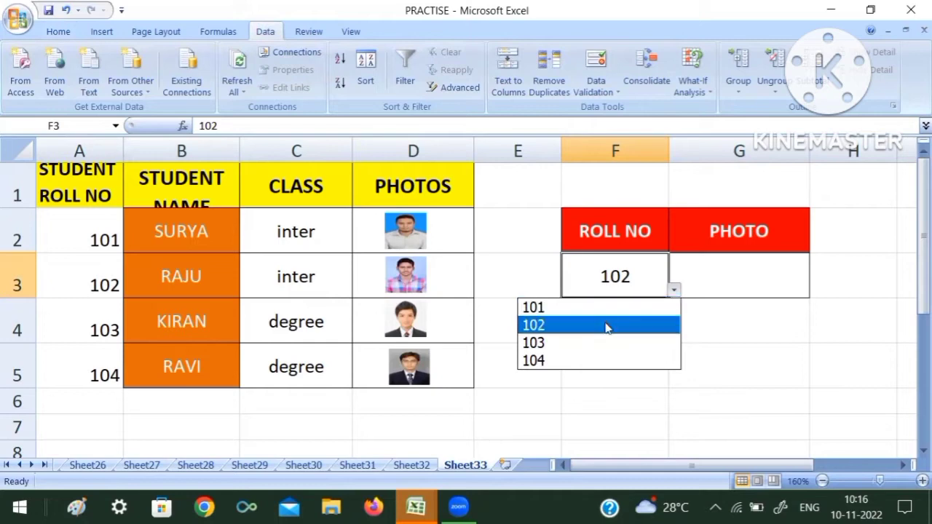
click(722, 361)
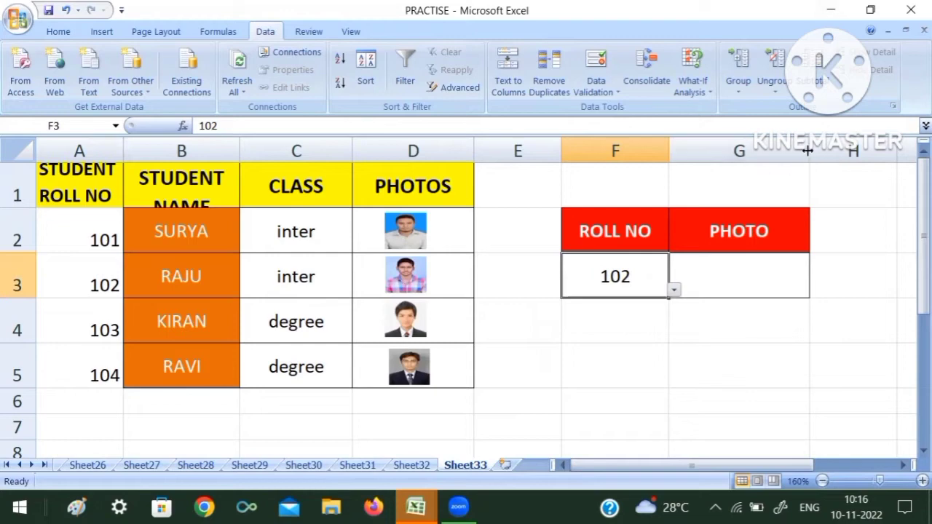
drag(808, 150, 820, 150)
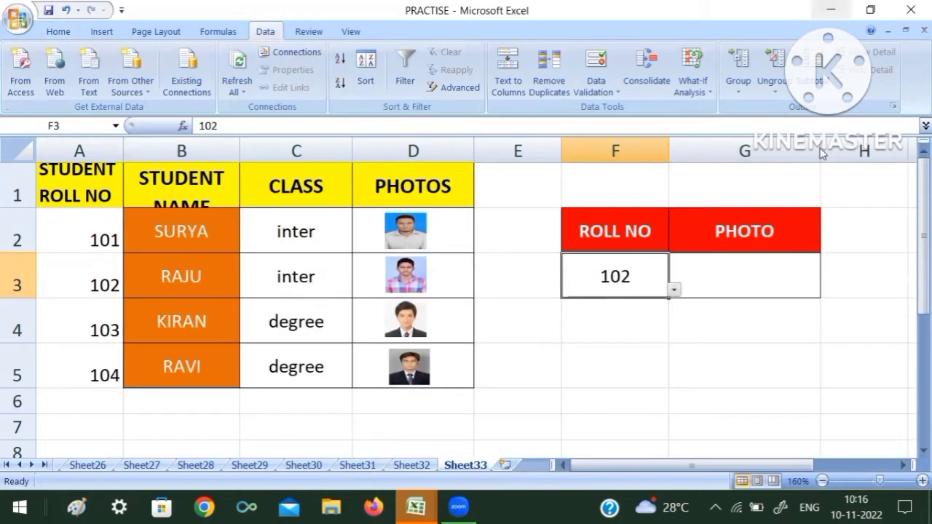
click(750, 290)
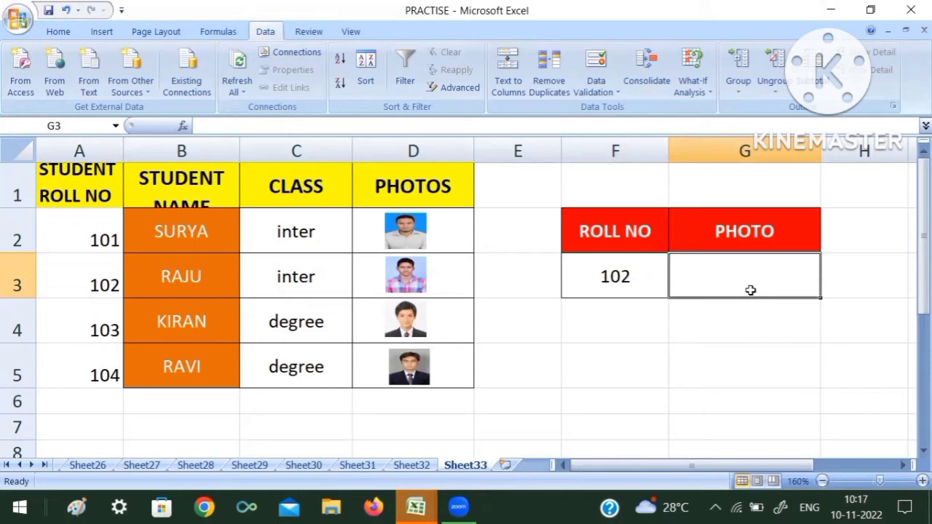
Step: Open the Name Manager and start a new workbook name called picture
click(226, 37)
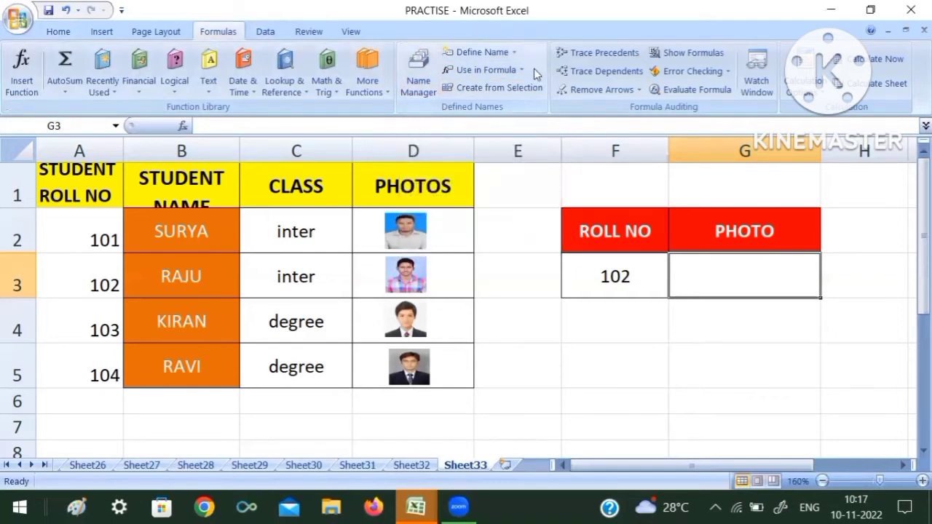
click(411, 86)
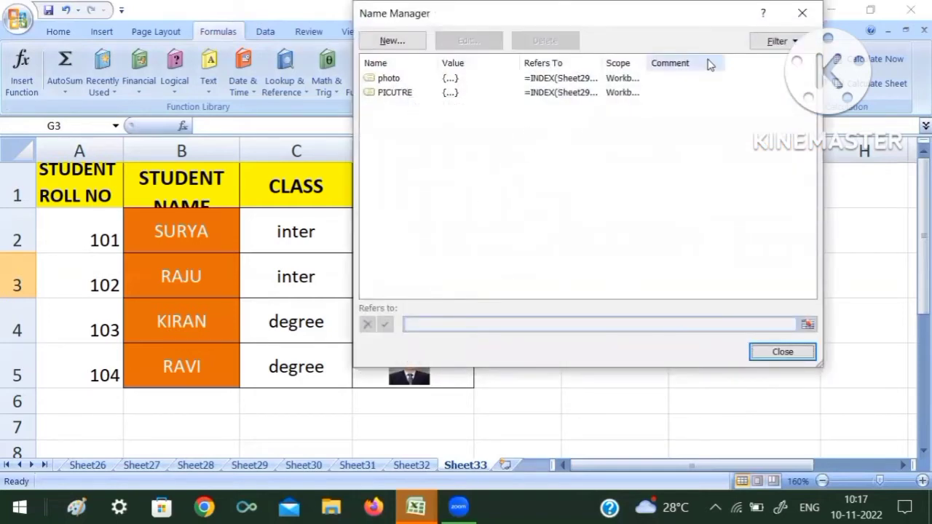
drag(712, 29, 704, 80)
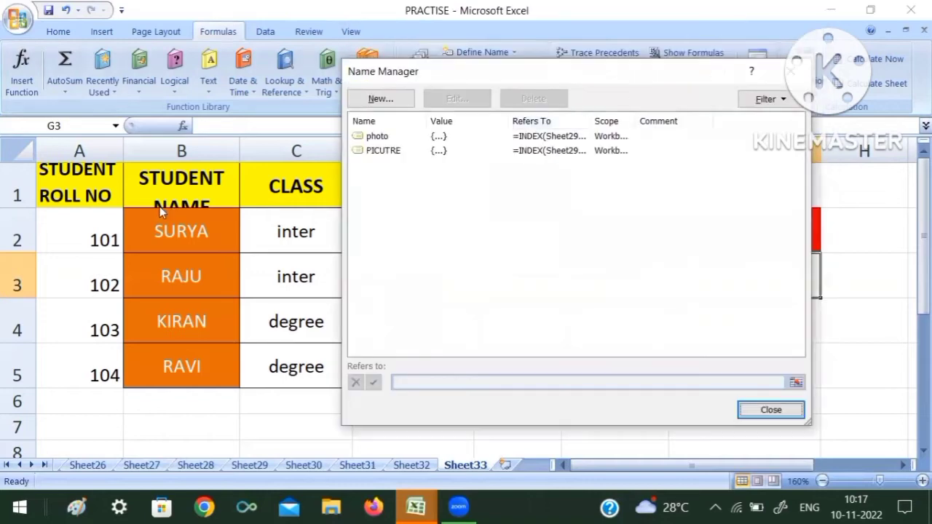
click(382, 99)
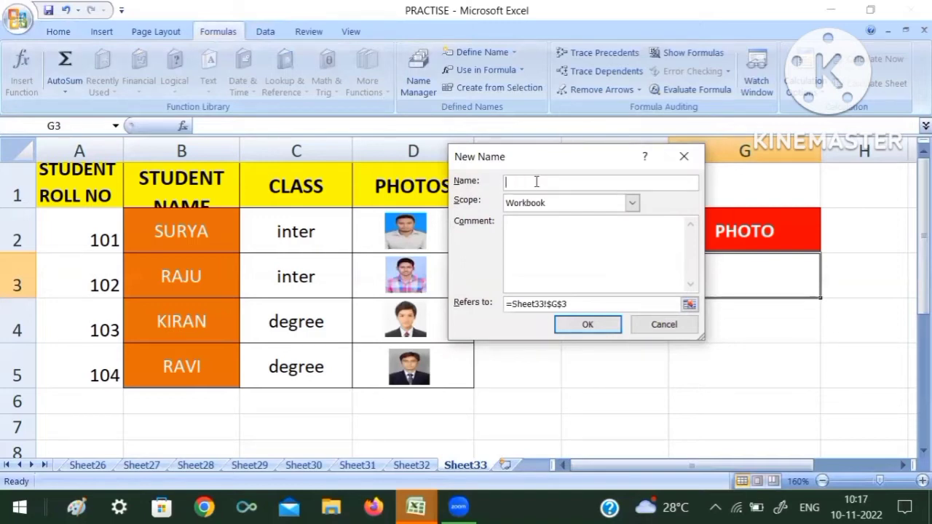
text(po)
key(BackSpace)
text(icture)
click(581, 305)
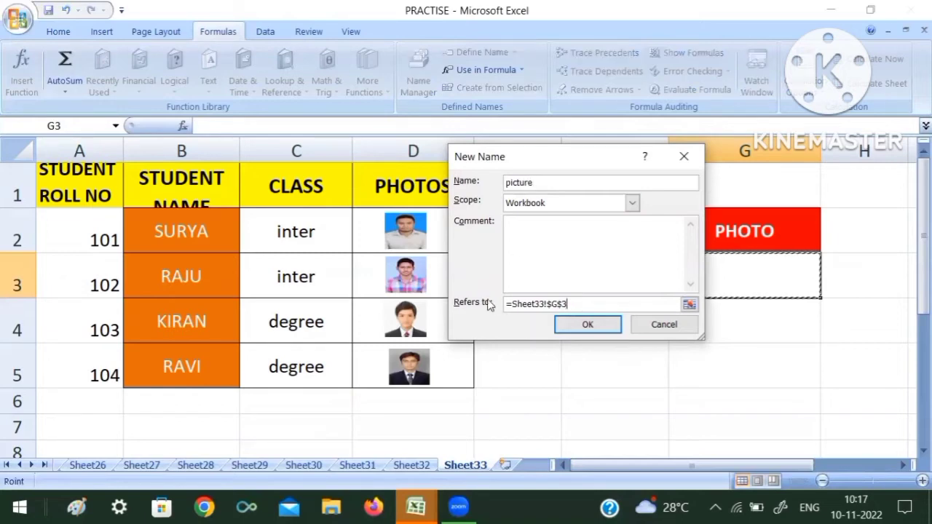
Step: Start the name's reference formula as =index( over the photos range Sheet33!$D$2:$D$5
key(BackSpace)
key(BackSpace)
key(BackSpace)
key(BackSpace)
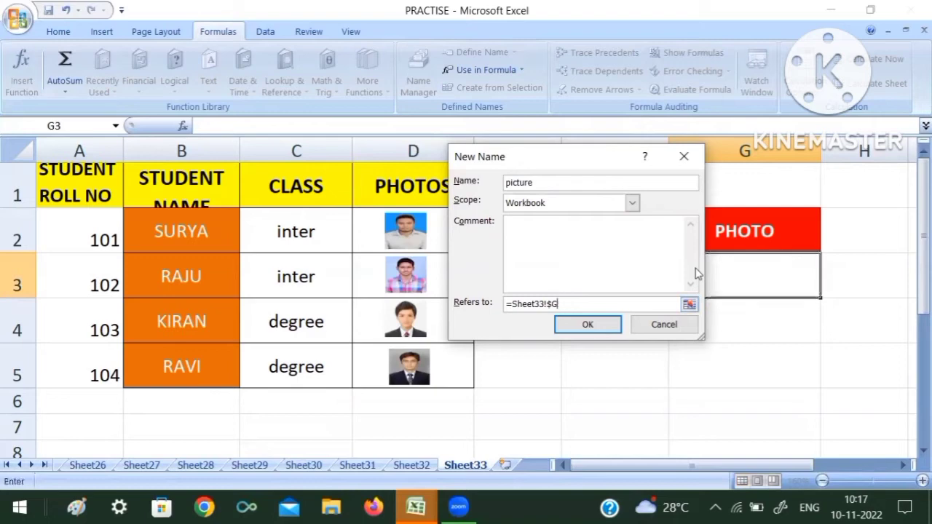
key(BackSpace)
key(BackSpace)
key(BackSpace)
key(BackSpace)
key(BackSpace)
key(BackSpace)
key(BackSpace)
key(BackSpace)
text(Index()
drag(364, 226, 371, 359)
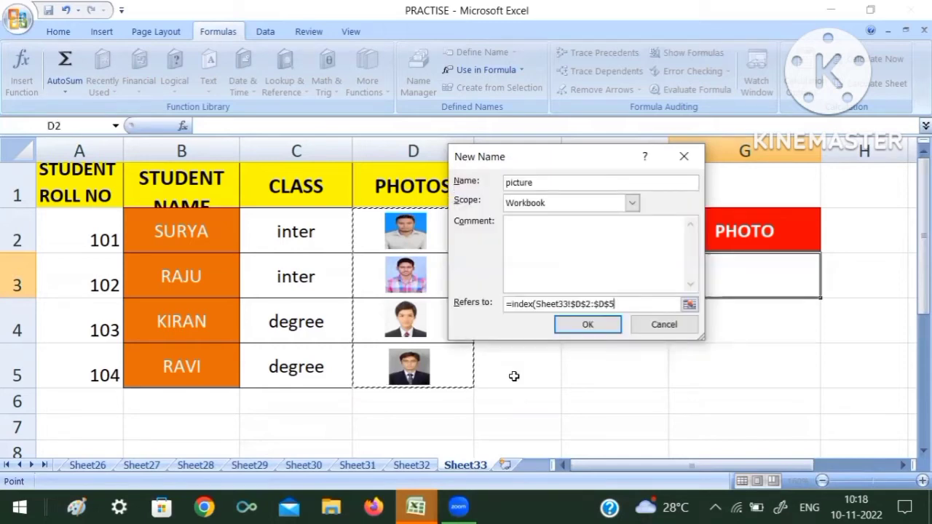
text(,)
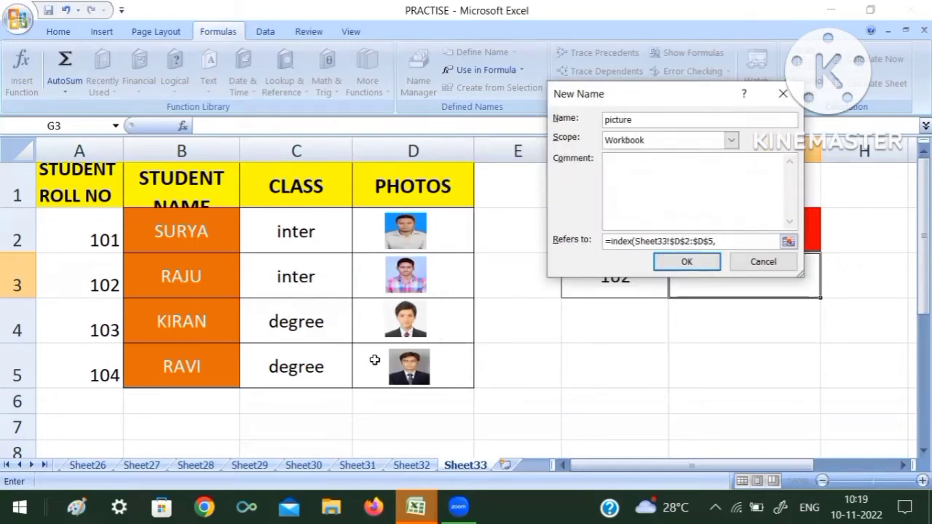
Step: Complete the formula with match(Sheet33!$F$3,Sheet33!$A$2:$A$5,0) as the row argument and save the name
text(ma)
key(BackSpace)
key(BackSpace)
text(()
text(mat)
key(BackSpace)
key(BackSpace)
key(BackSpace)
key(BackSpace)
key(BackSpace)
text(,mtatch()
drag(665, 97, 422, 53)
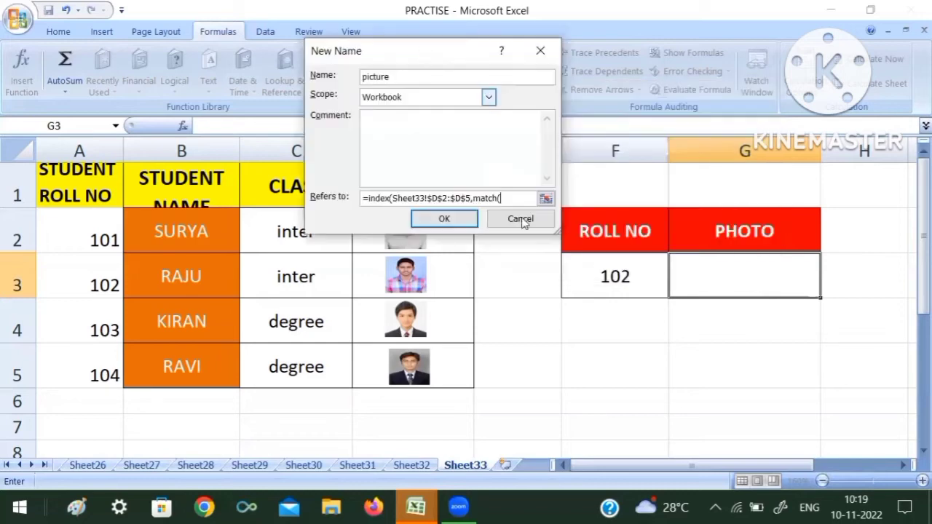
click(610, 286)
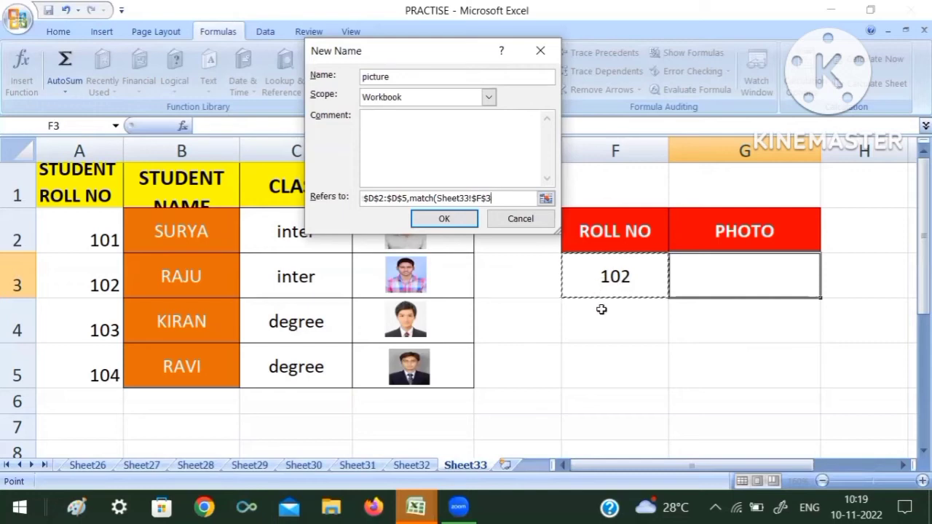
key(Return)
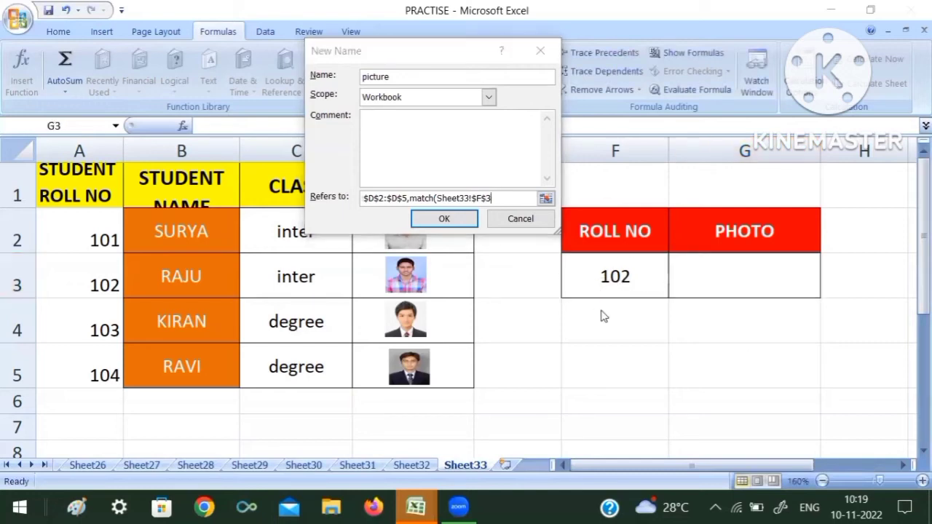
click(512, 199)
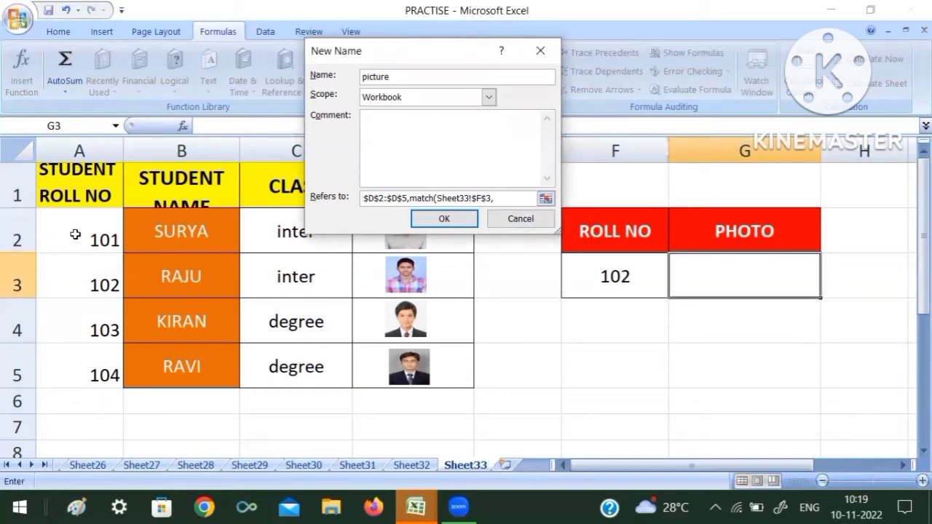
drag(80, 226, 88, 350)
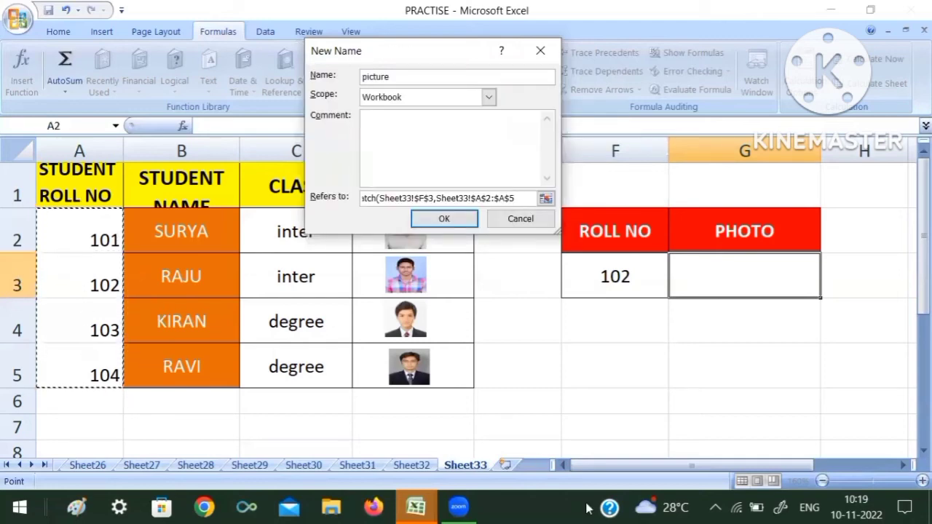
text(,)
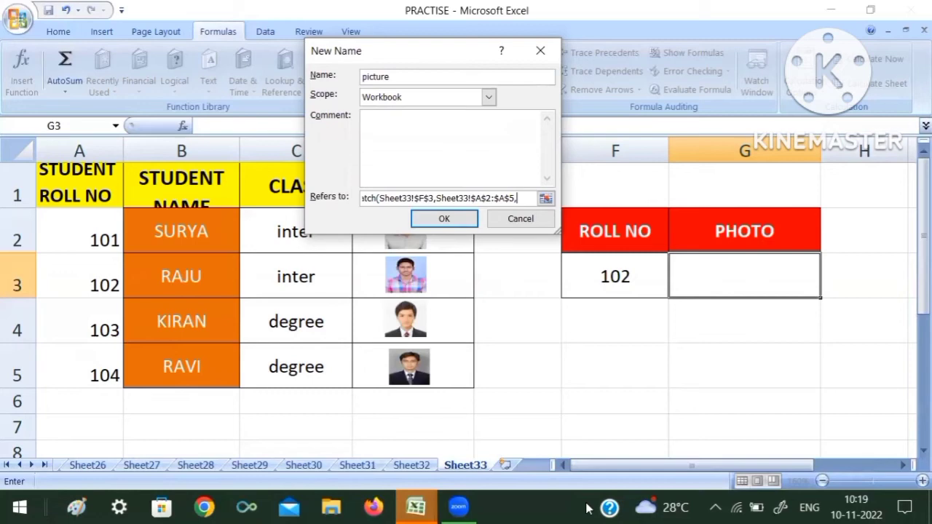
text(0)))
click(428, 224)
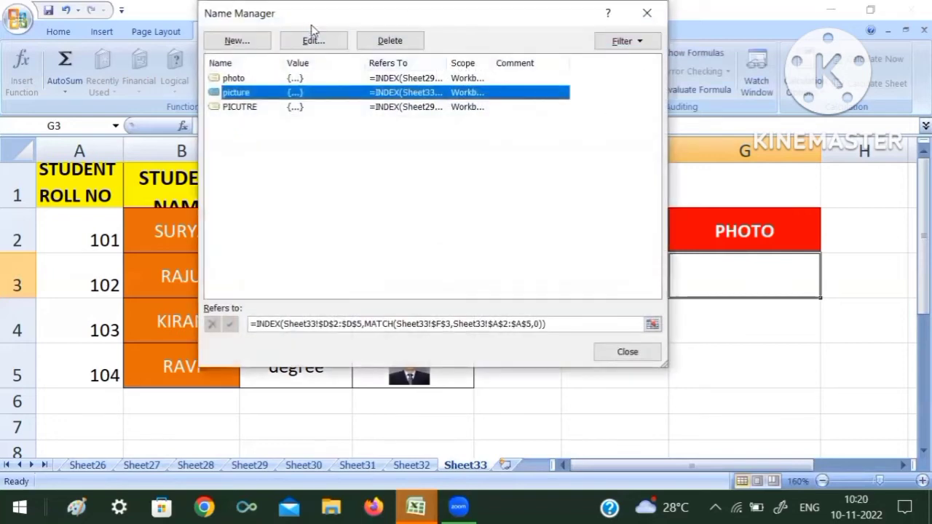
Step: Close the Name Manager
drag(310, 25, 429, 135)
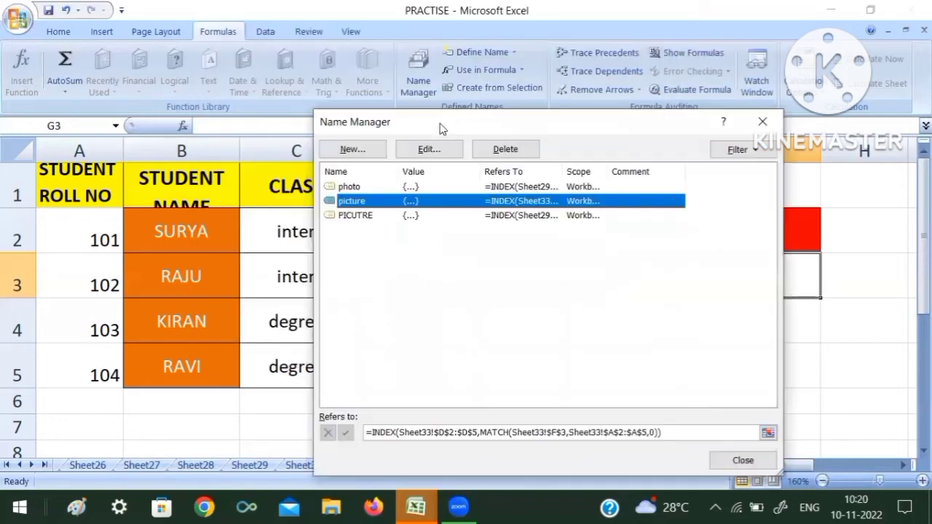
click(765, 123)
click(688, 329)
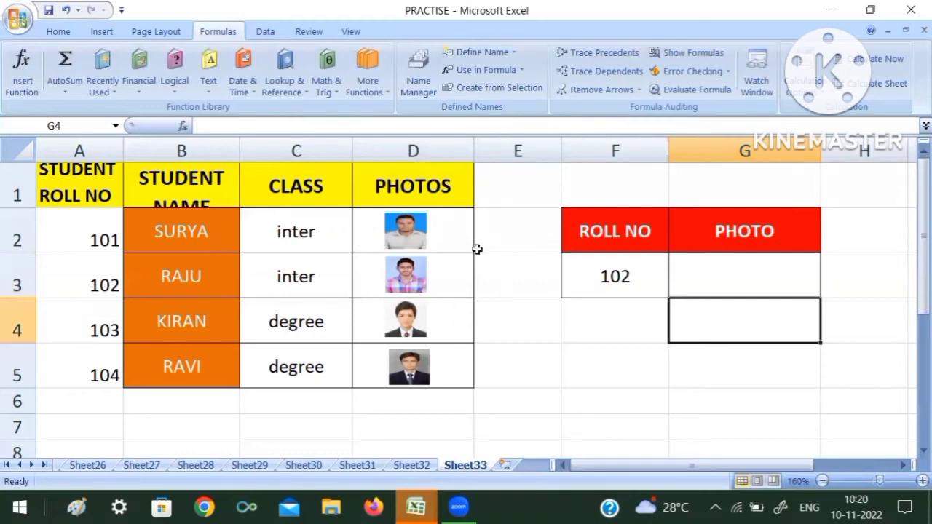
Step: Copy the photo cell D3 and paste it into G3 as a linked picture
click(369, 272)
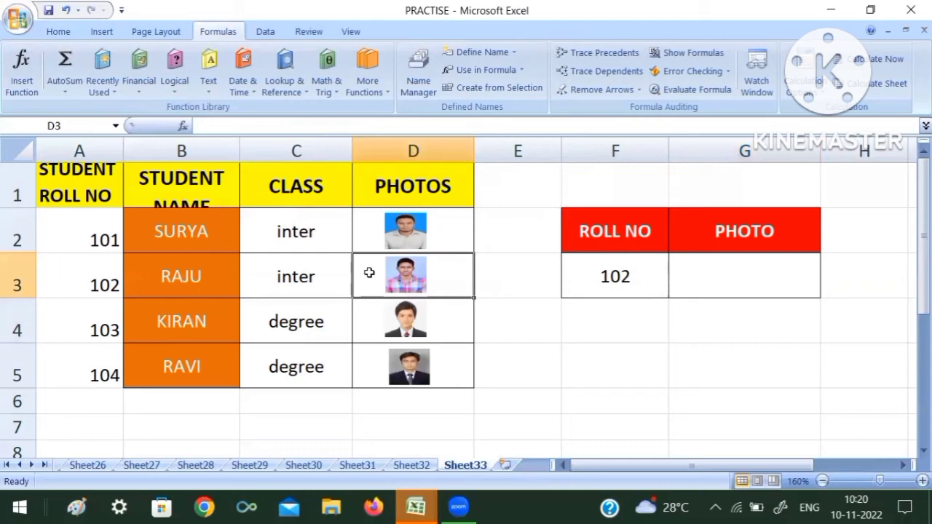
key(ctrl+c)
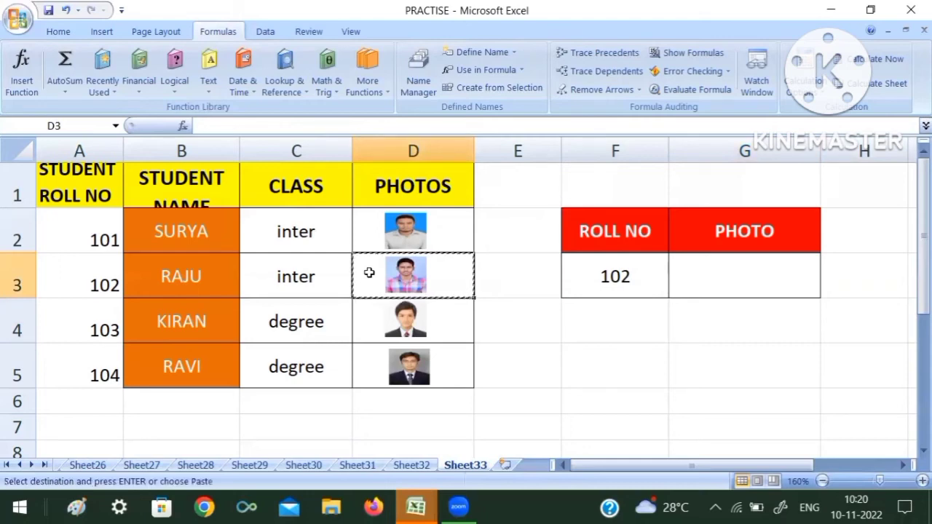
click(727, 274)
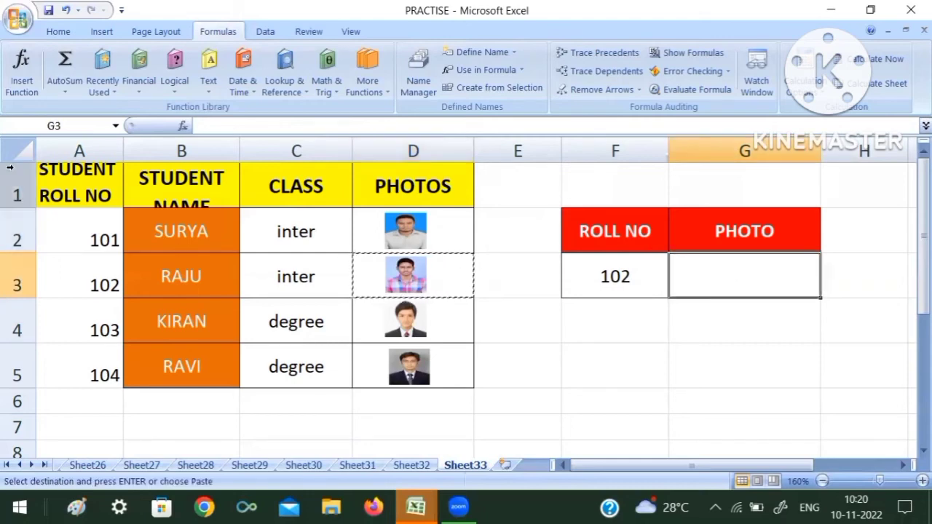
click(58, 32)
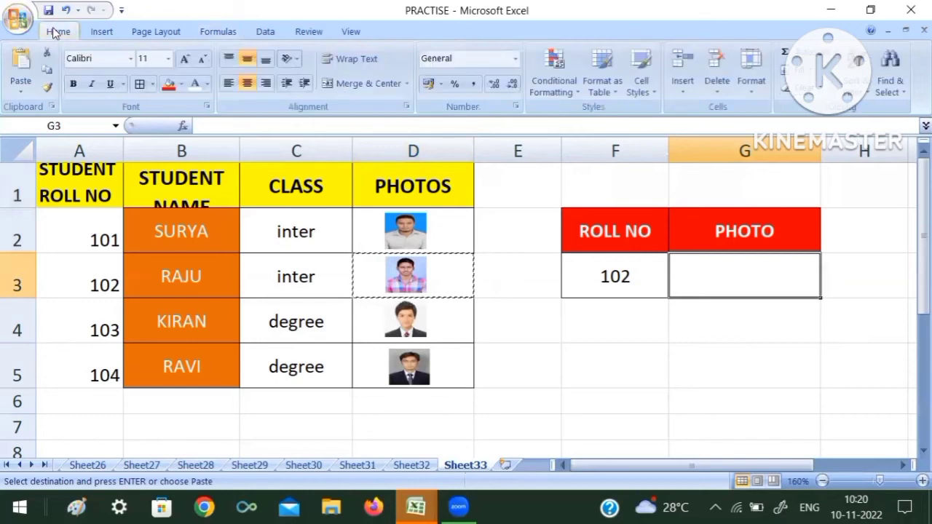
click(22, 90)
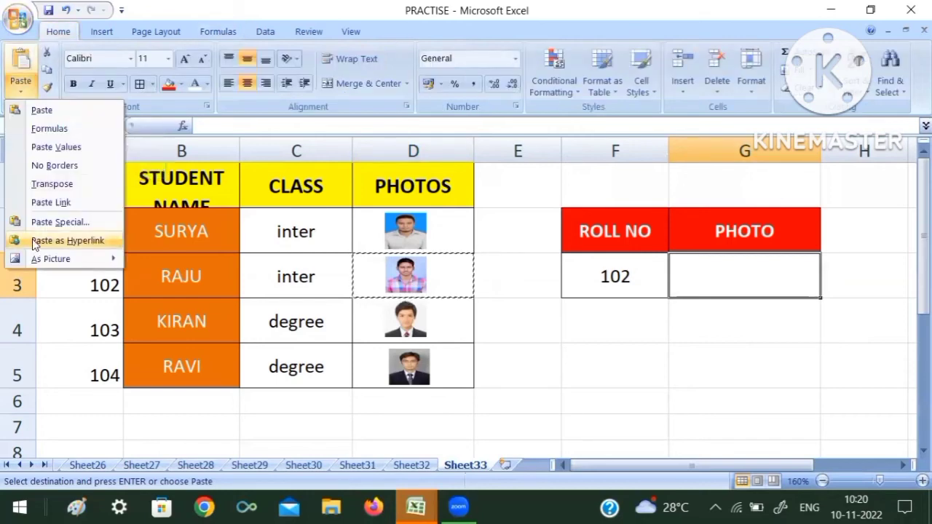
mouse_move(35, 255)
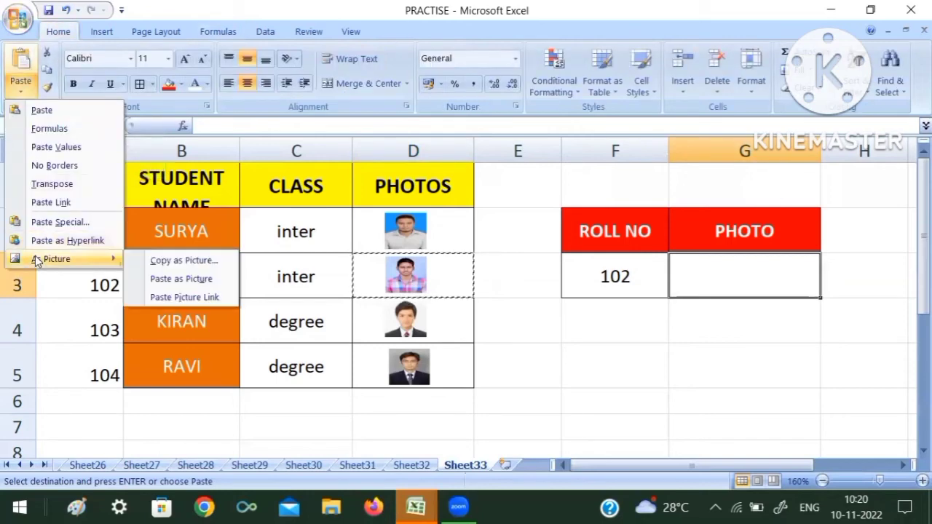
click(185, 298)
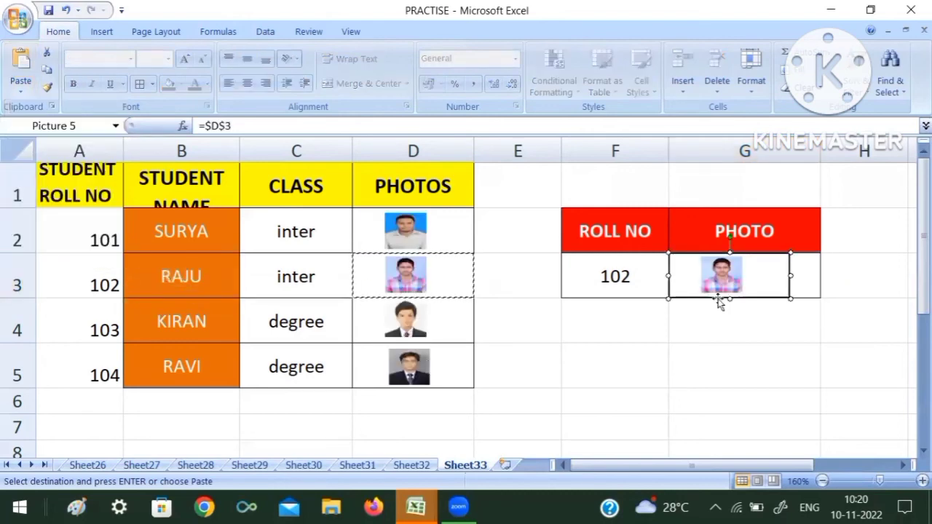
Step: Enlarge the linked picture and shift it to sit over cell G3
drag(790, 299, 829, 313)
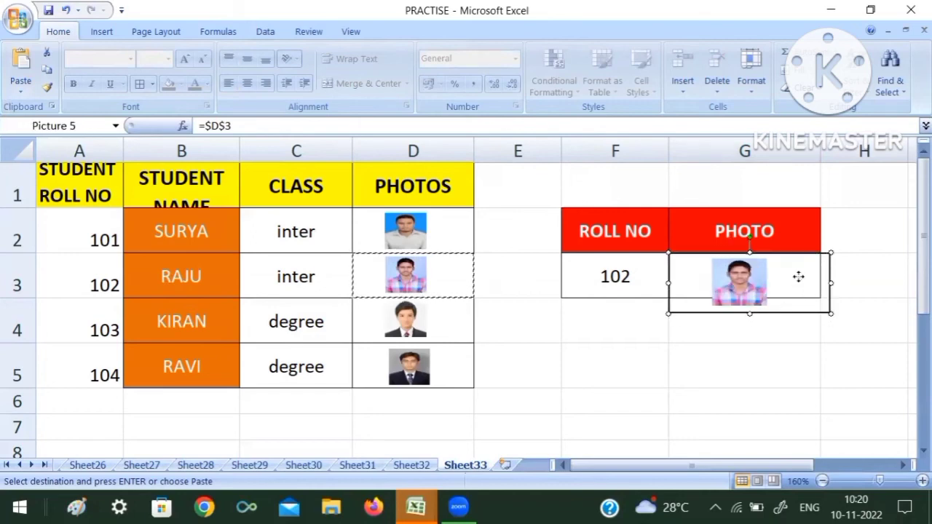
drag(801, 271, 826, 275)
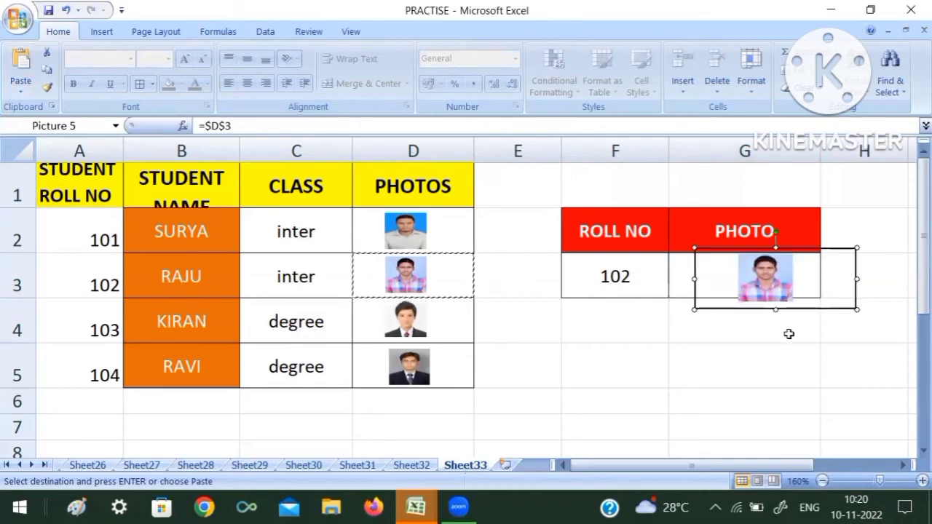
click(788, 332)
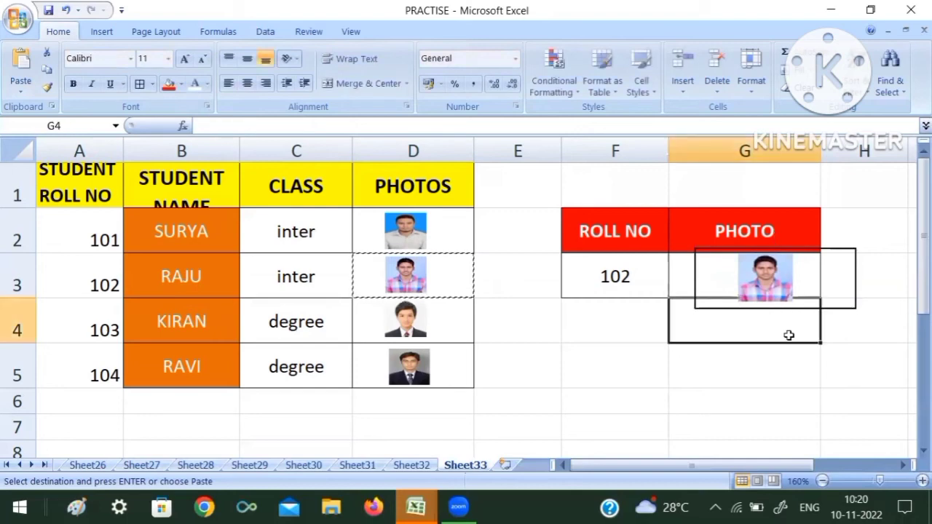
click(779, 366)
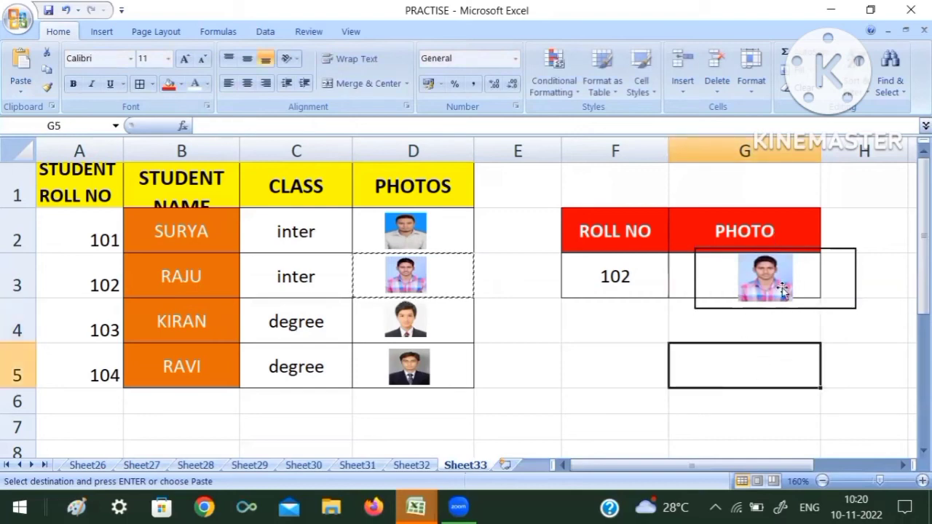
click(816, 272)
Step: Switch the roll number in F3 to 103 and then 104 from its dropdown list
click(644, 278)
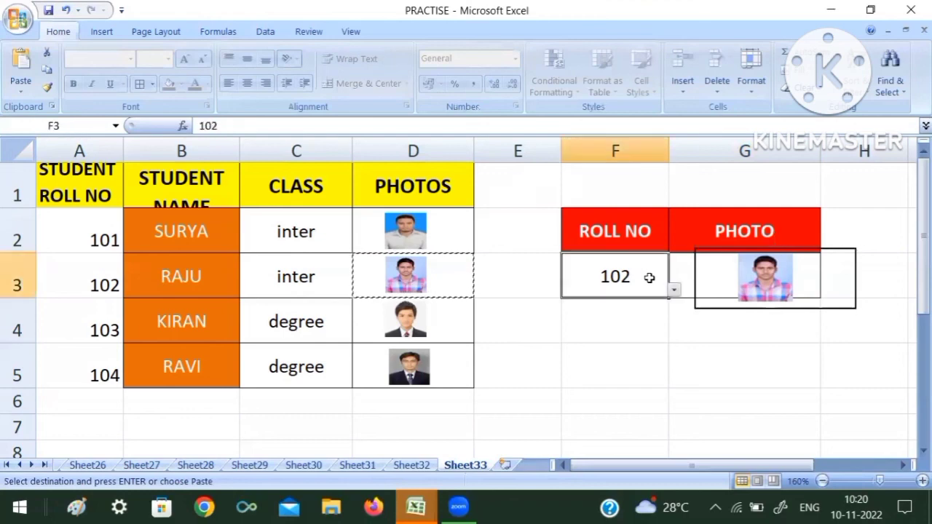
click(674, 290)
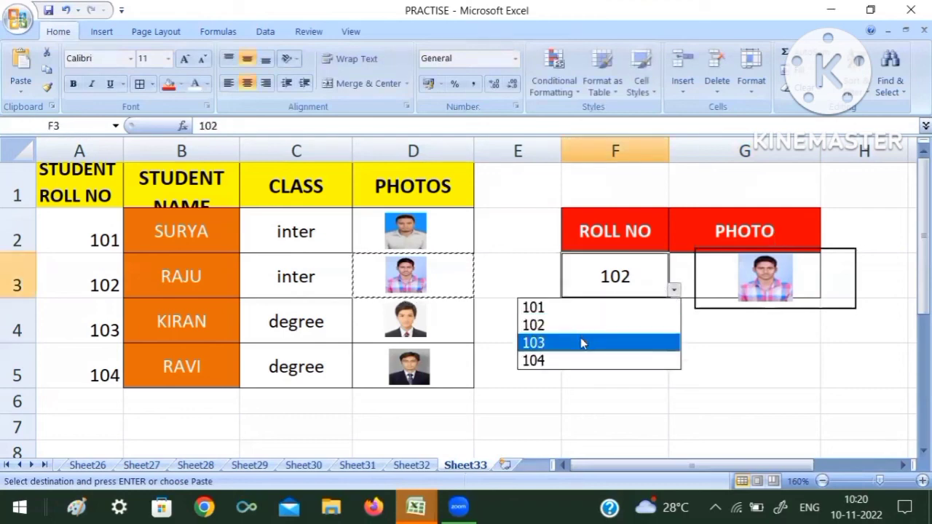
click(582, 342)
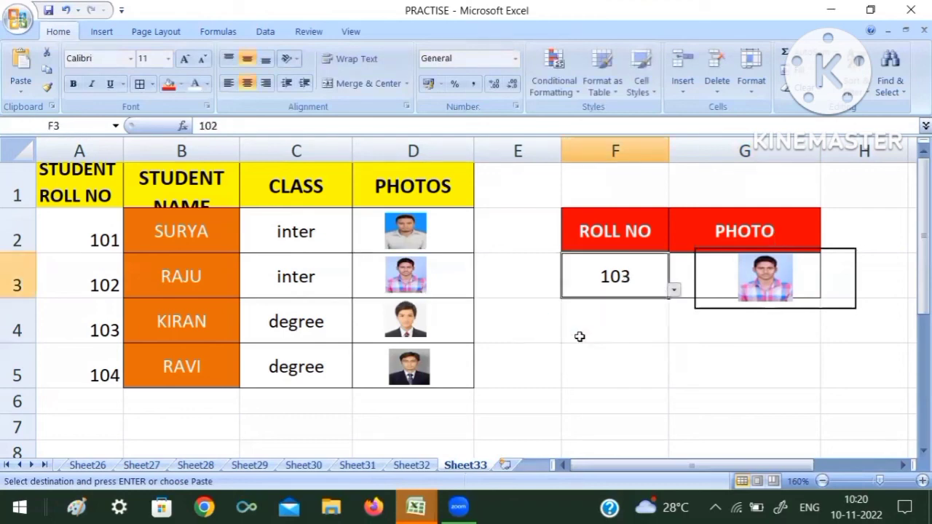
click(674, 290)
click(583, 362)
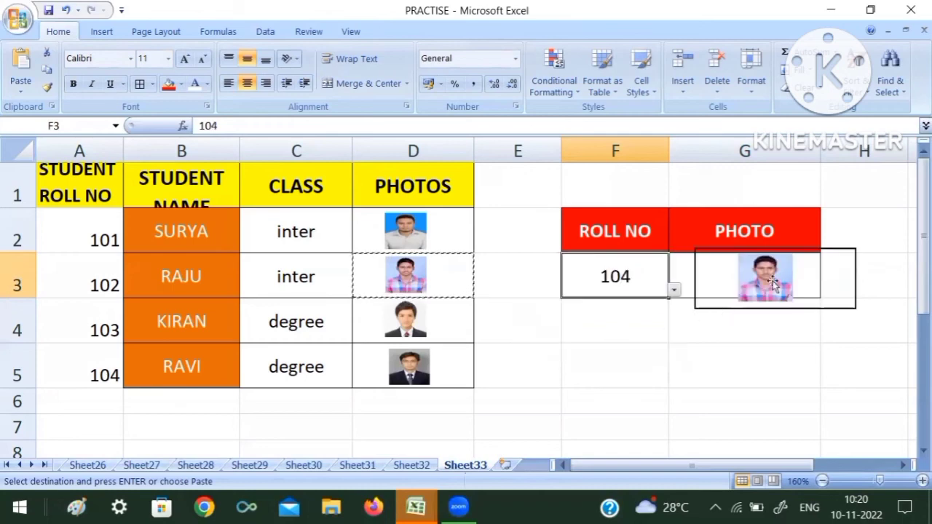
Step: Replace the linked picture's formula with =picture so it uses the named lookup
click(792, 277)
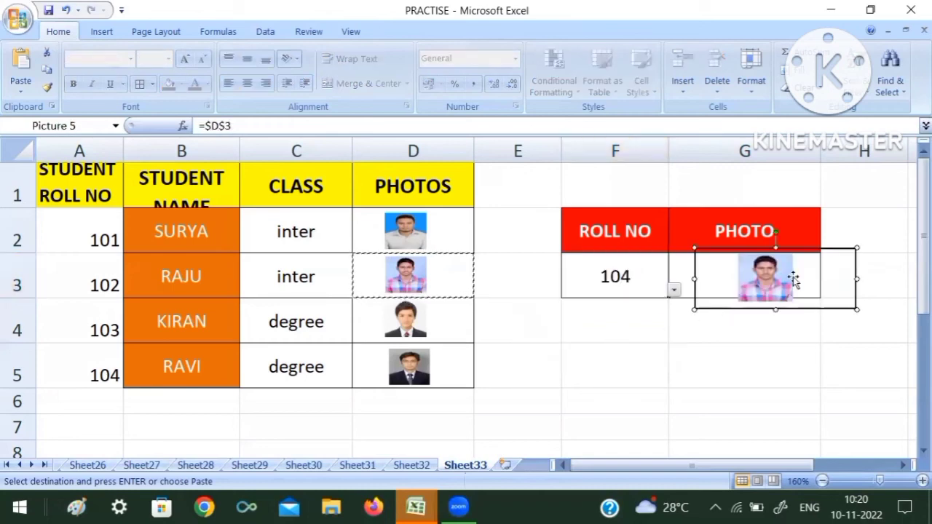
click(678, 270)
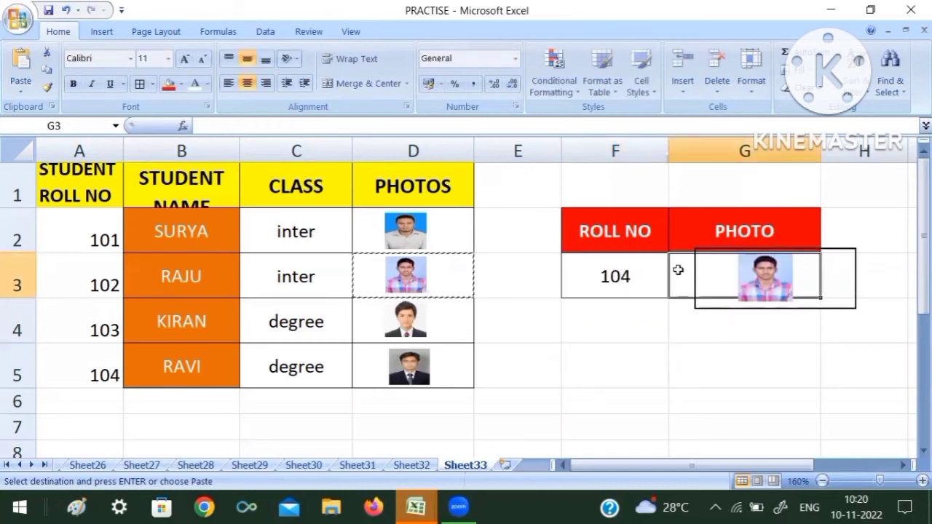
click(710, 279)
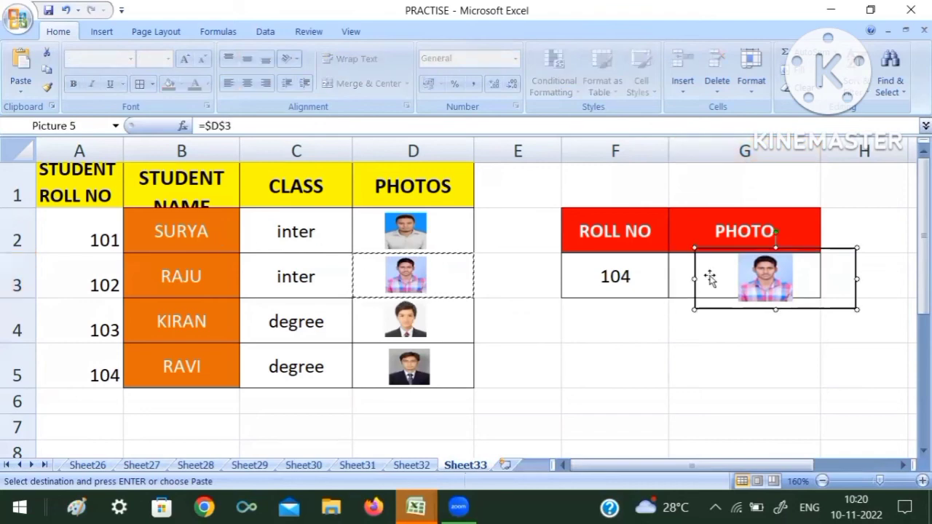
click(357, 130)
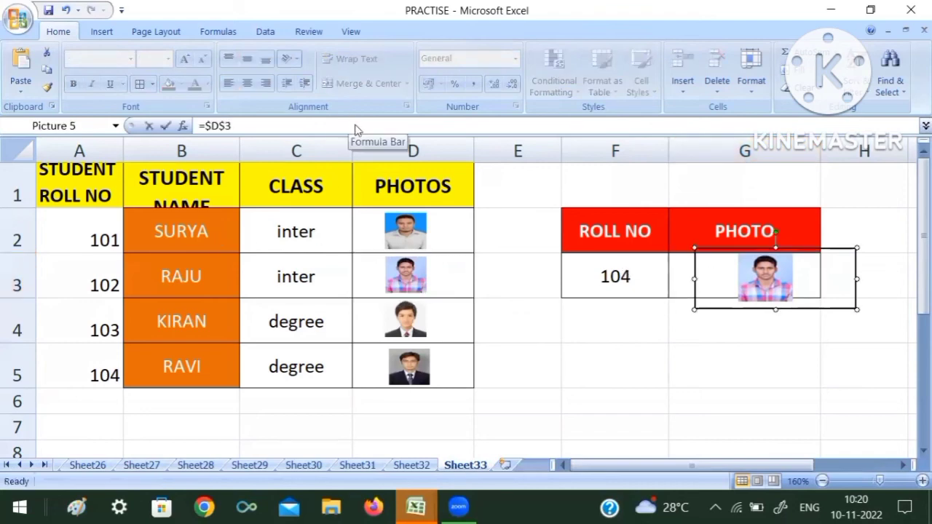
click(356, 126)
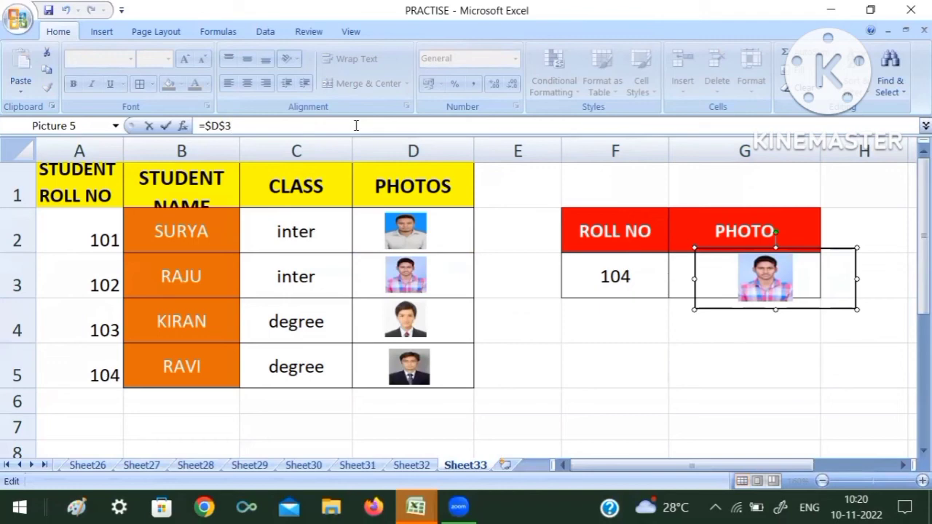
key(BackSpace)
text(pic)
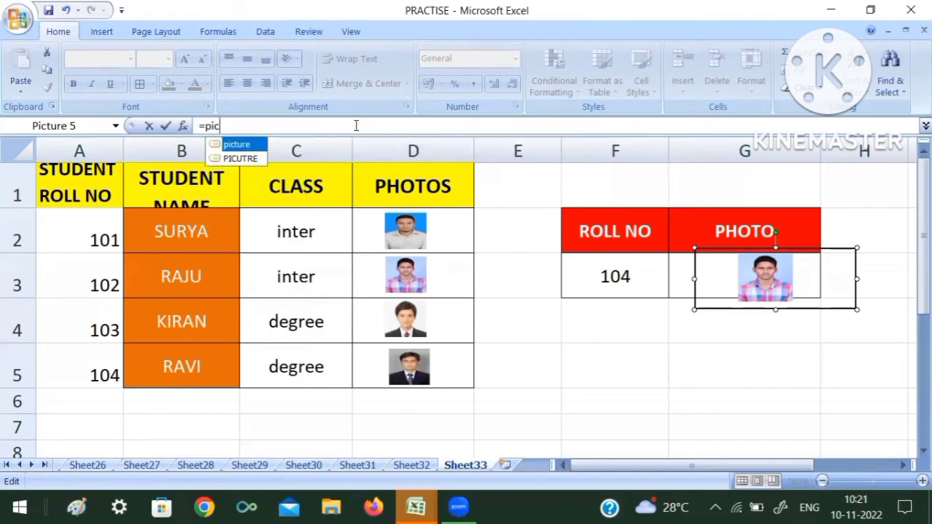
text(ture)
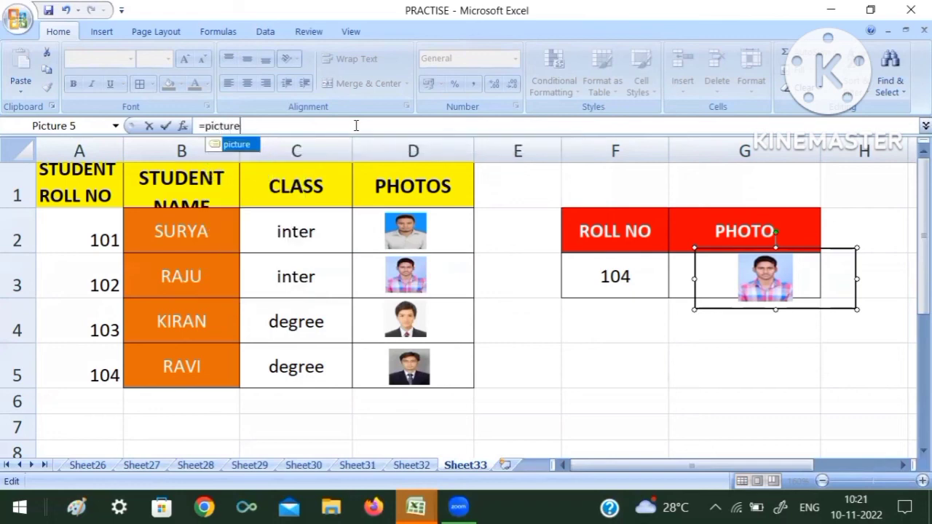
key(Return)
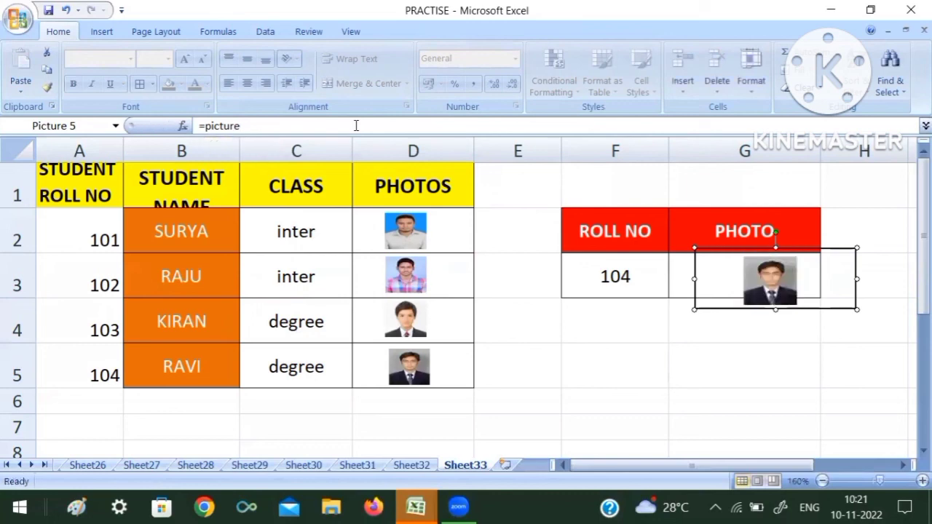
Step: Test the lookup by choosing roll numbers 101, 103 and 102 in F3's dropdown
click(652, 328)
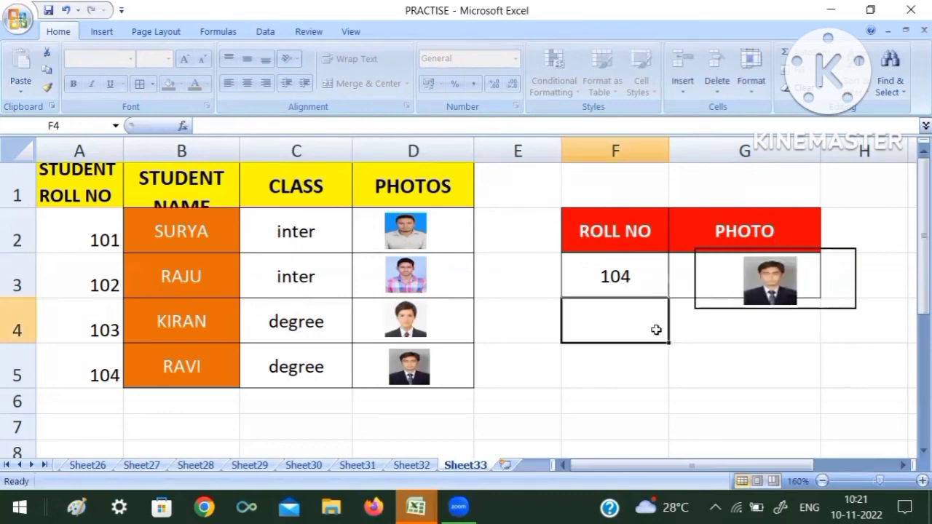
click(625, 267)
click(738, 284)
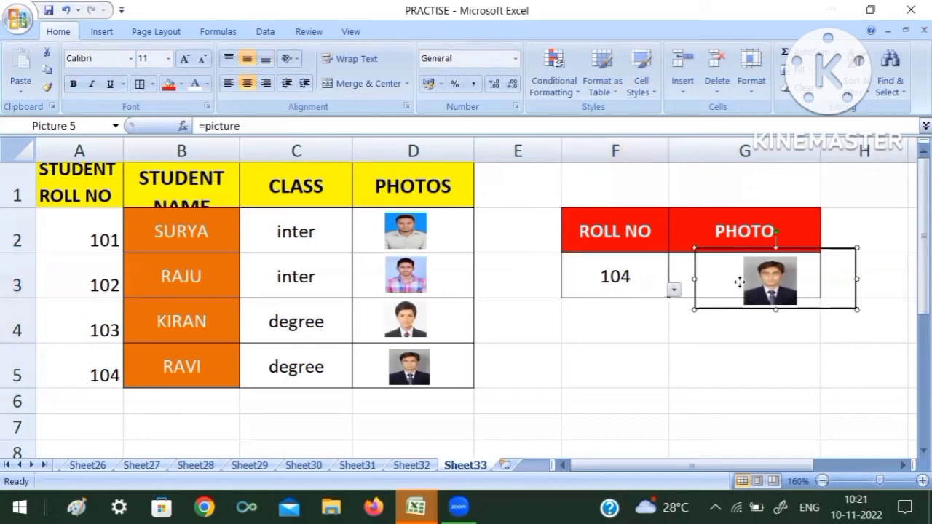
click(767, 347)
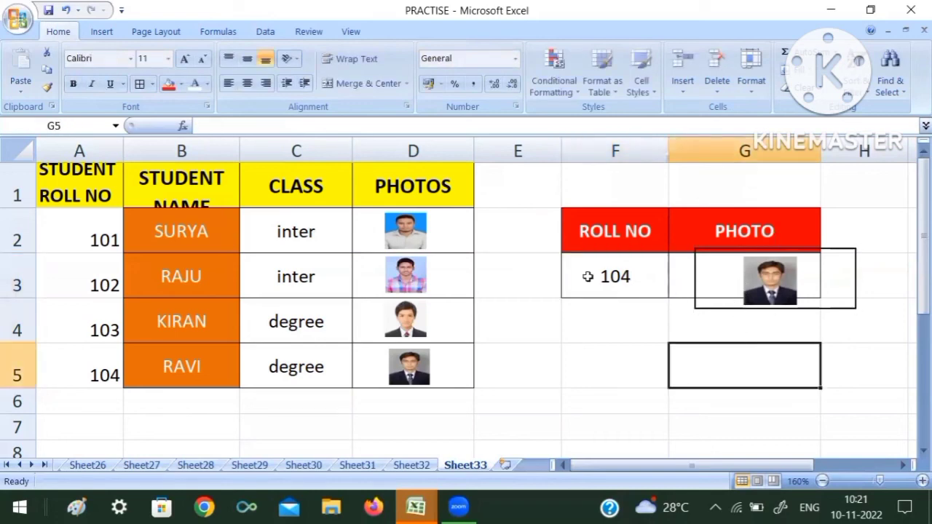
click(618, 276)
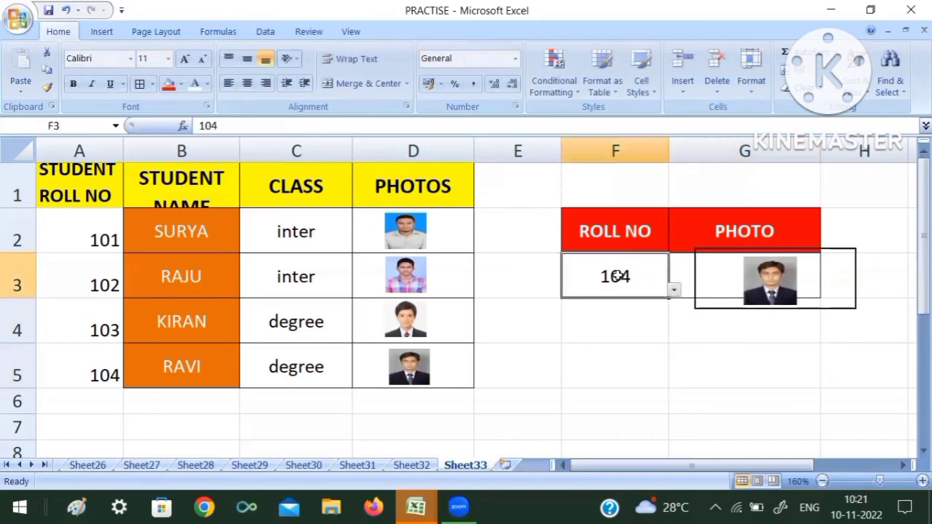
click(675, 291)
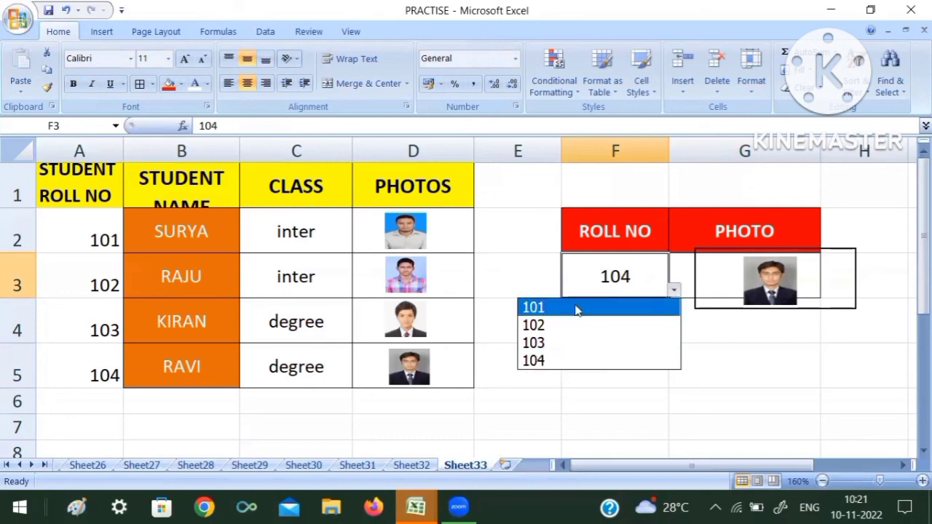
click(576, 309)
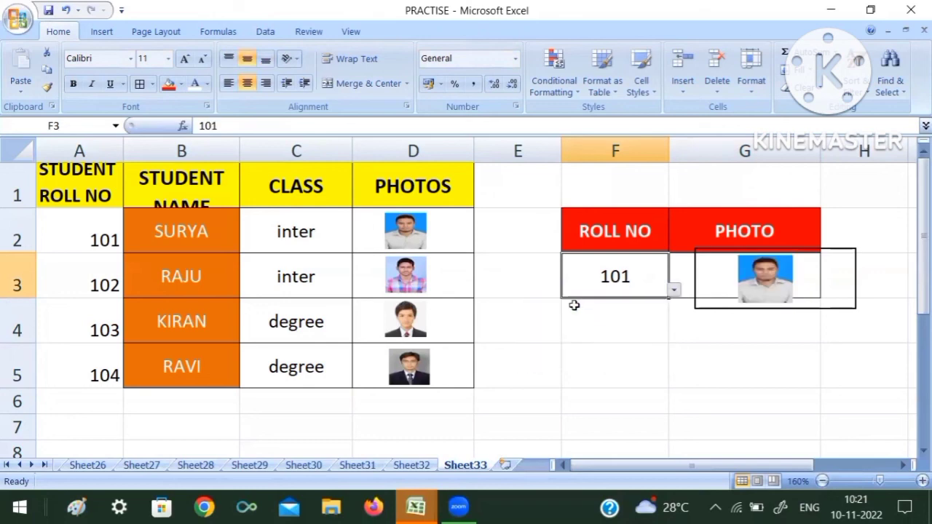
click(674, 290)
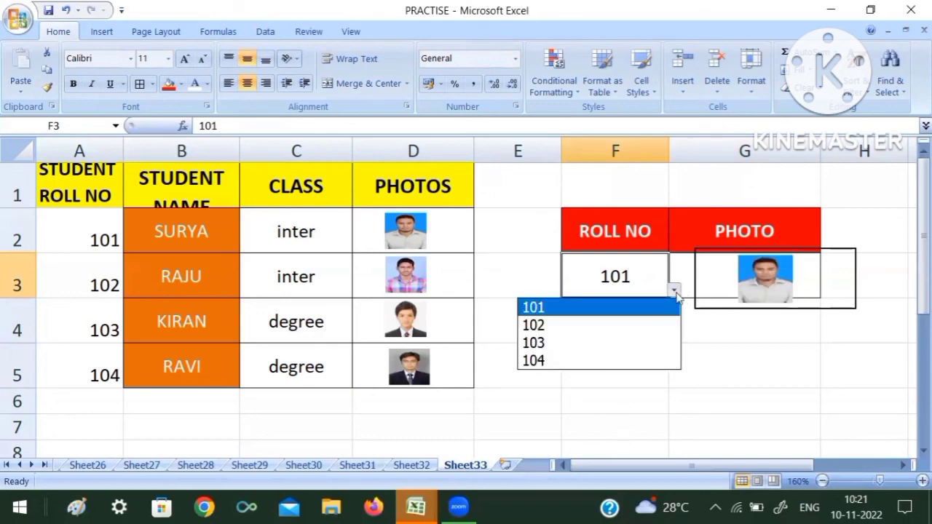
click(607, 351)
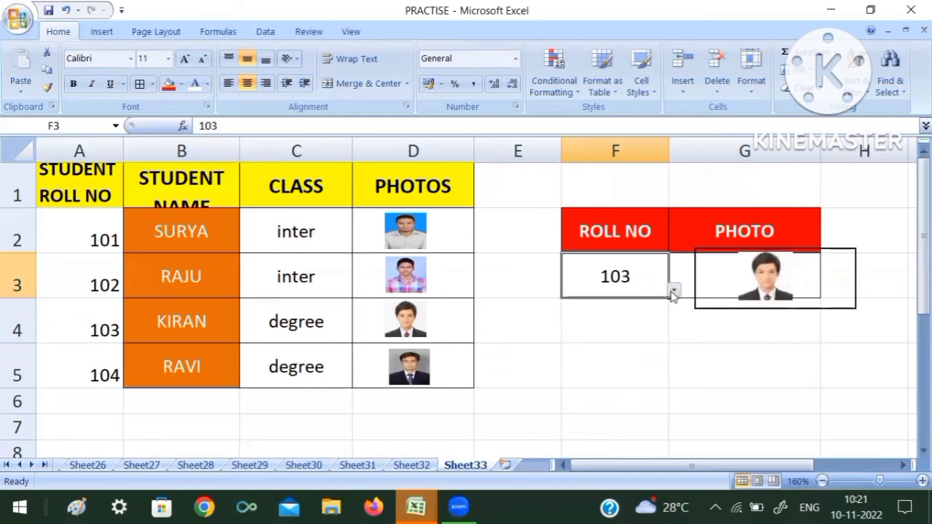
click(673, 292)
click(583, 325)
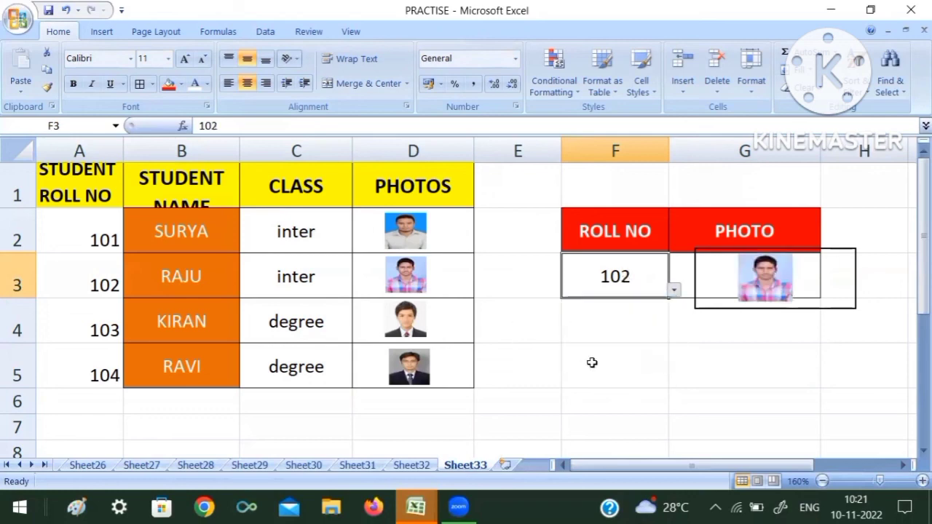
click(599, 366)
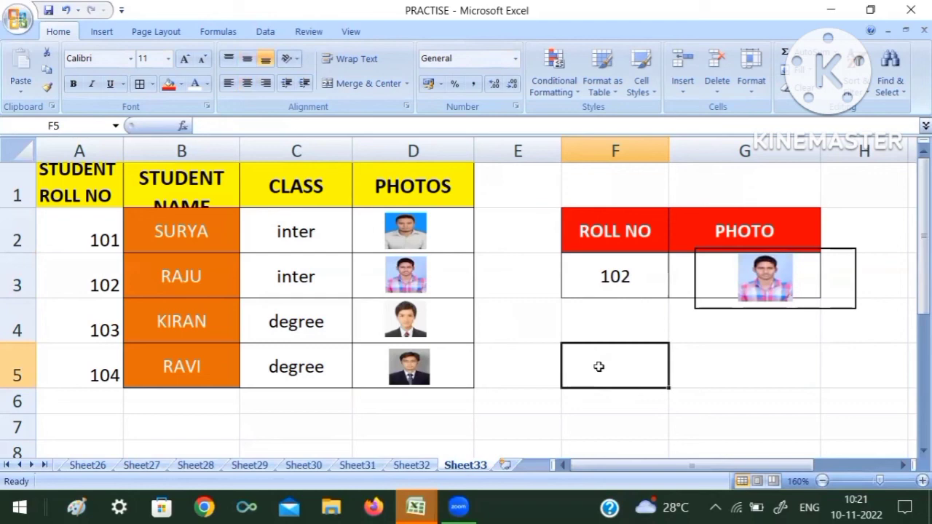